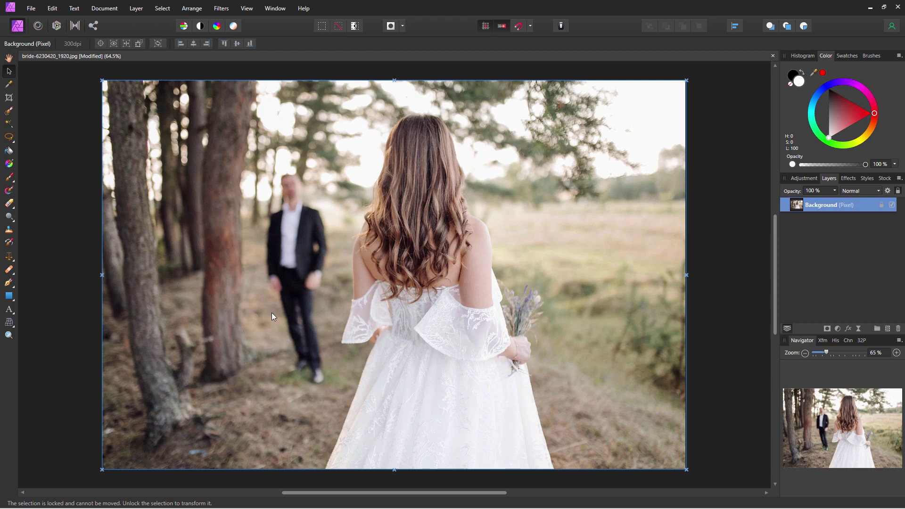
- Duplicate the Background layer, hide the locked original and deselect the copy
right_click(800, 208)
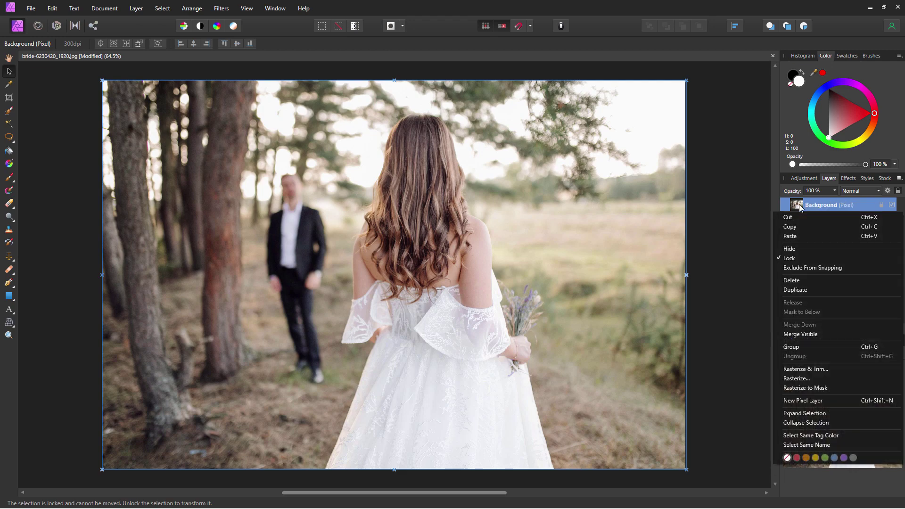
click(814, 289)
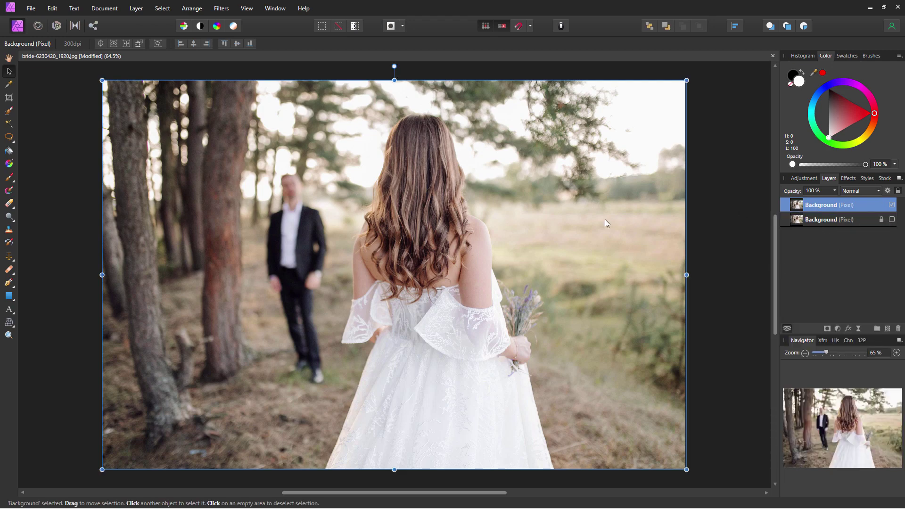
click(89, 319)
key(h)
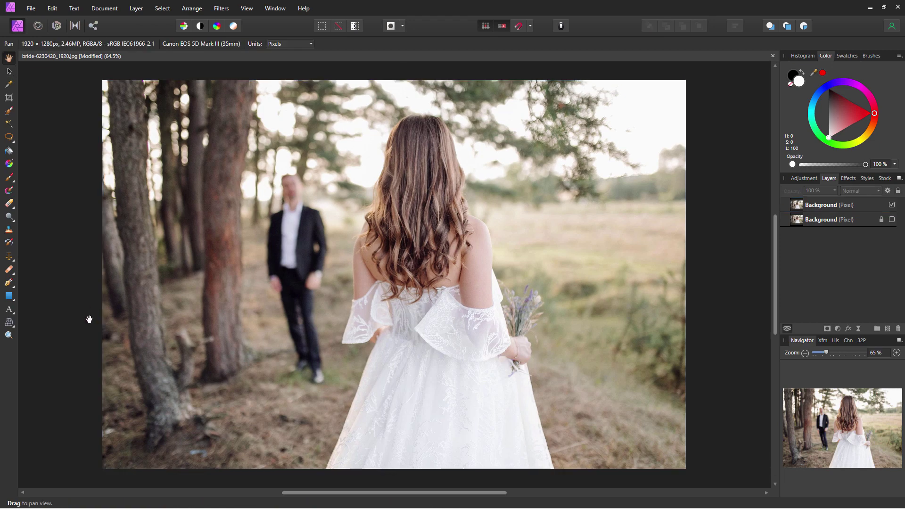
- On the duplicate layer, clone blurred background over the right edge of the man's face, shoulder and sleeve with a 57.3 px Clone Brush
click(9, 335)
click(296, 223)
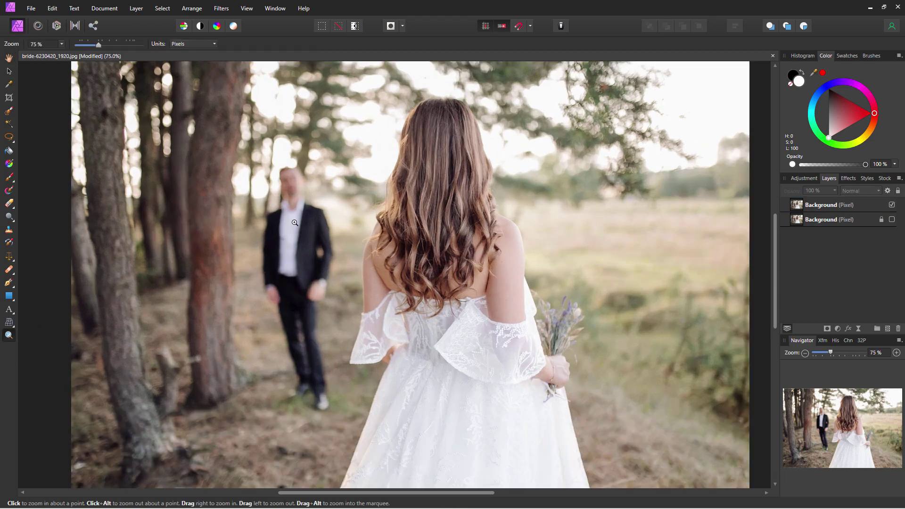
click(300, 237)
key(space)
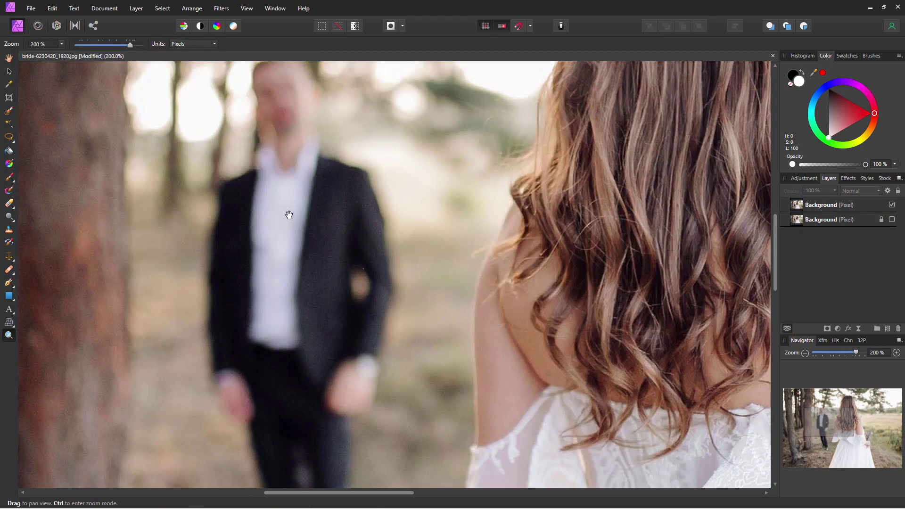
drag(287, 213, 293, 324)
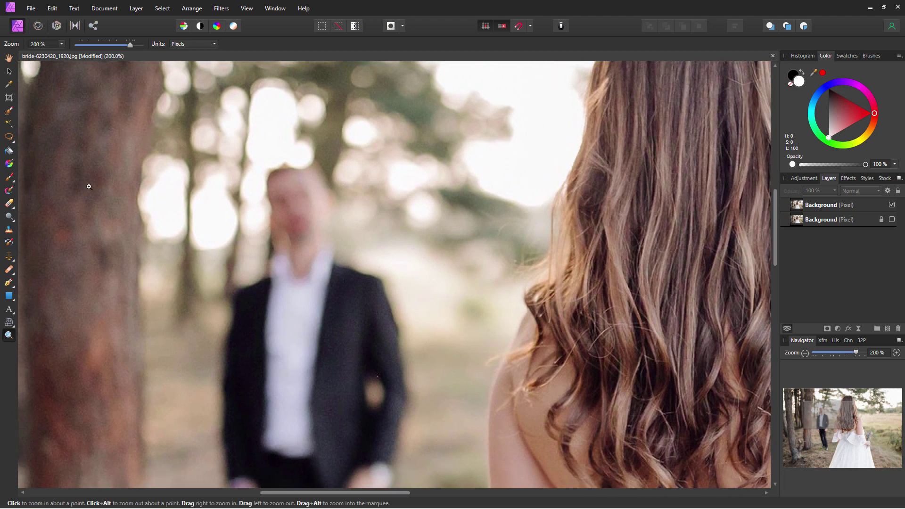
click(9, 234)
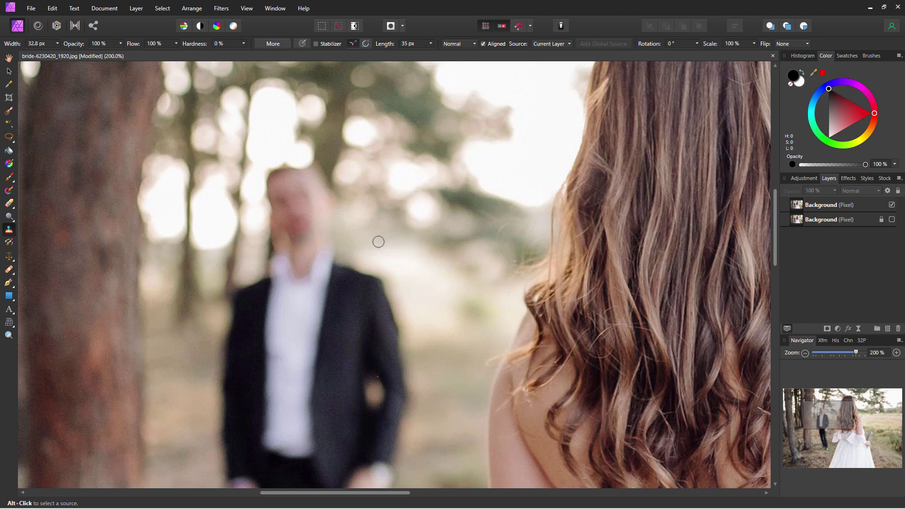
alt+click(374, 219)
click(868, 206)
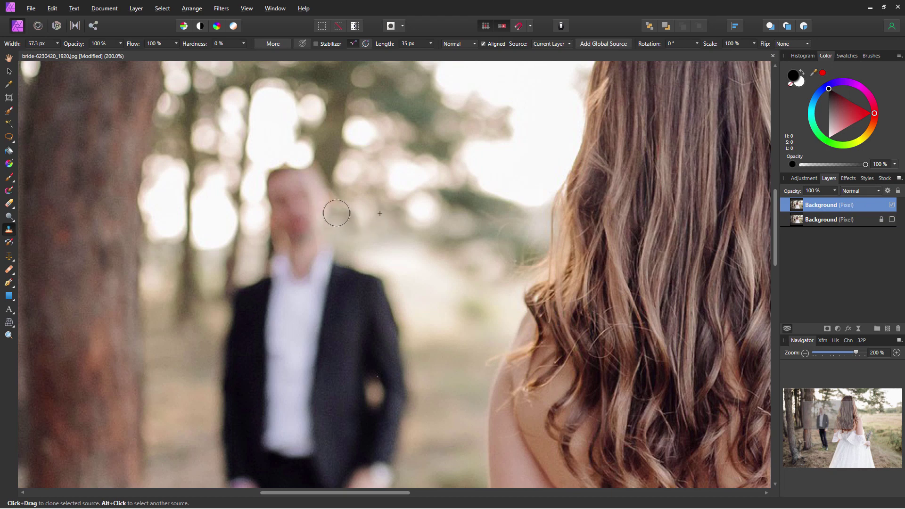
mouse_move(337, 213)
mouse_down()
mouse_move(335, 246)
mouse_move(385, 275)
mouse_move(356, 272)
mouse_move(384, 286)
mouse_move(400, 324)
mouse_move(404, 303)
mouse_move(398, 328)
mouse_move(374, 294)
mouse_move(402, 359)
mouse_move(381, 324)
mouse_move(380, 346)
mouse_move(405, 367)
mouse_move(403, 411)
mouse_move(379, 360)
mouse_move(388, 407)
mouse_up()
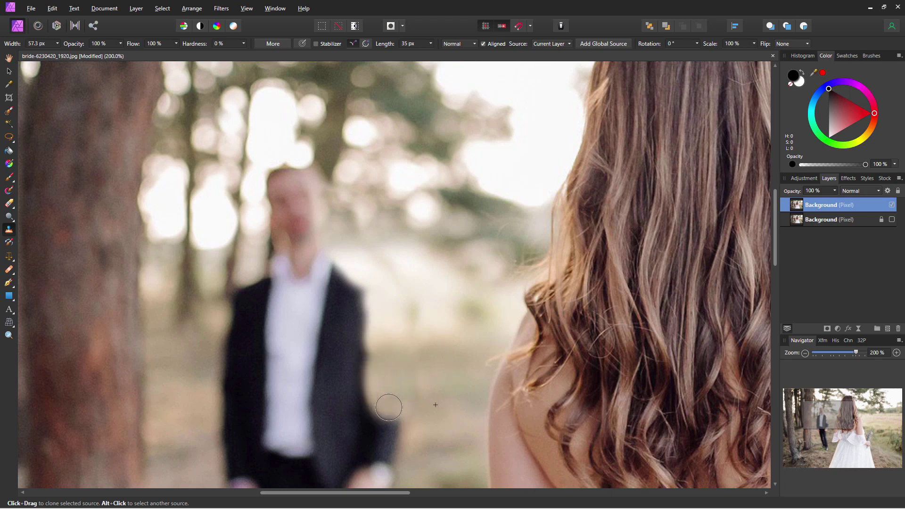
mouse_move(373, 350)
mouse_down()
mouse_move(361, 292)
mouse_move(341, 240)
mouse_up()
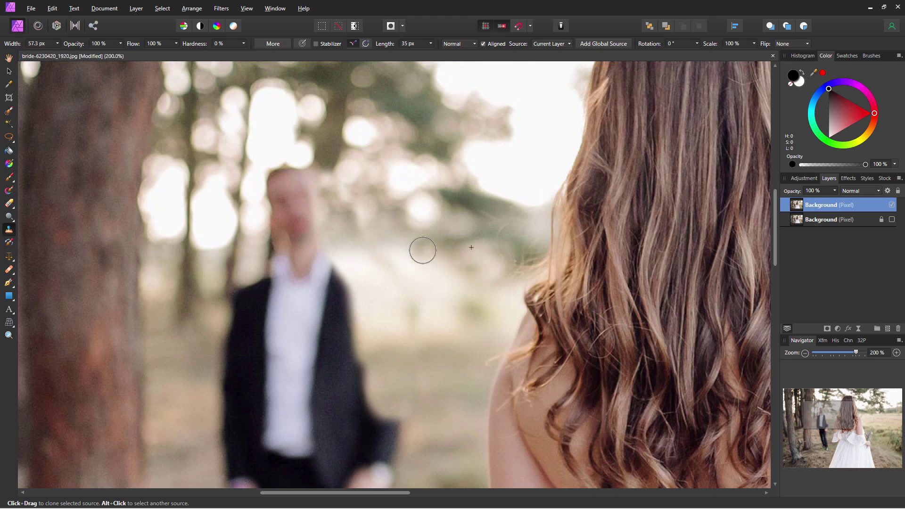
- Save the document as bride-6230420_1920.afphoto in the Affinity Photo folder
key(ctrl+s)
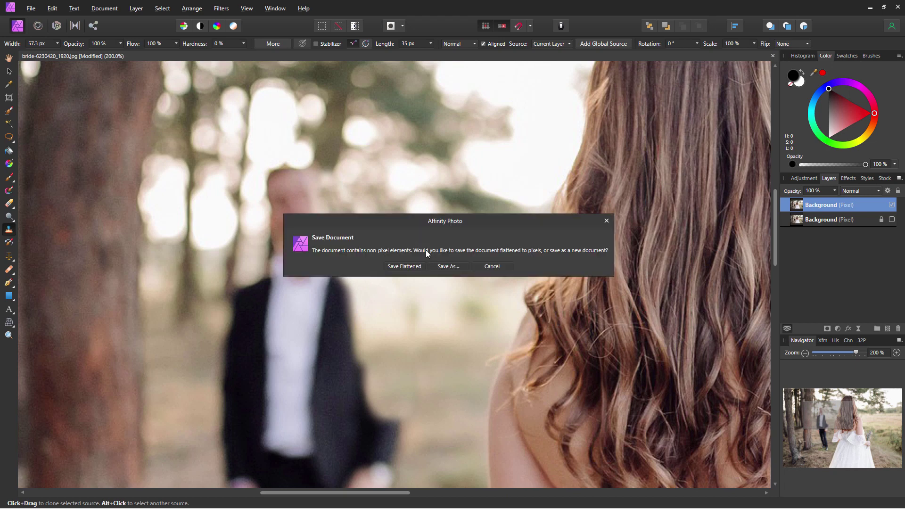
click(456, 272)
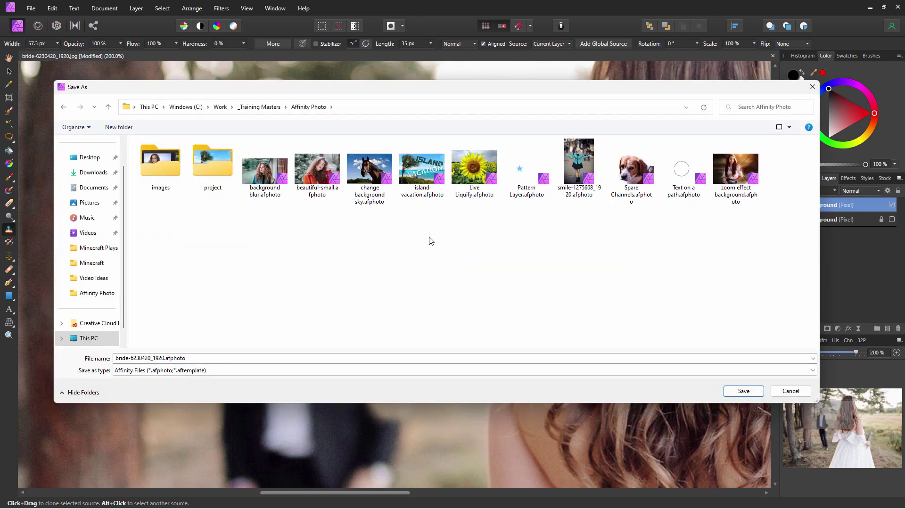
click(737, 392)
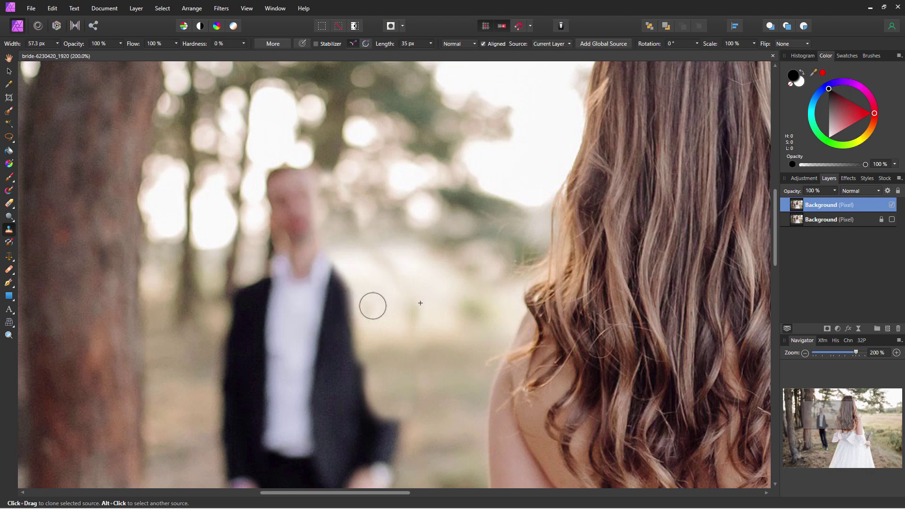
- Clone the blurred tree trunk and bright bokeh over the man's head, neck and collar
alt+click(334, 124)
alt+click(336, 112)
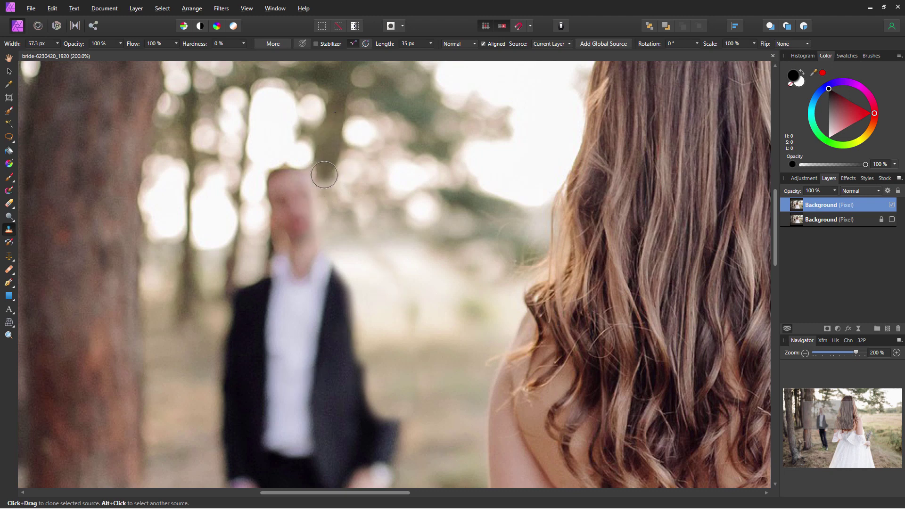
mouse_move(318, 183)
mouse_down()
mouse_move(308, 218)
mouse_move(316, 241)
mouse_move(309, 173)
mouse_move(291, 233)
mouse_move(291, 174)
mouse_move(282, 210)
mouse_move(276, 171)
mouse_move(290, 171)
mouse_move(269, 216)
mouse_up()
mouse_move(322, 154)
mouse_down()
mouse_move(376, 108)
mouse_move(382, 154)
mouse_up()
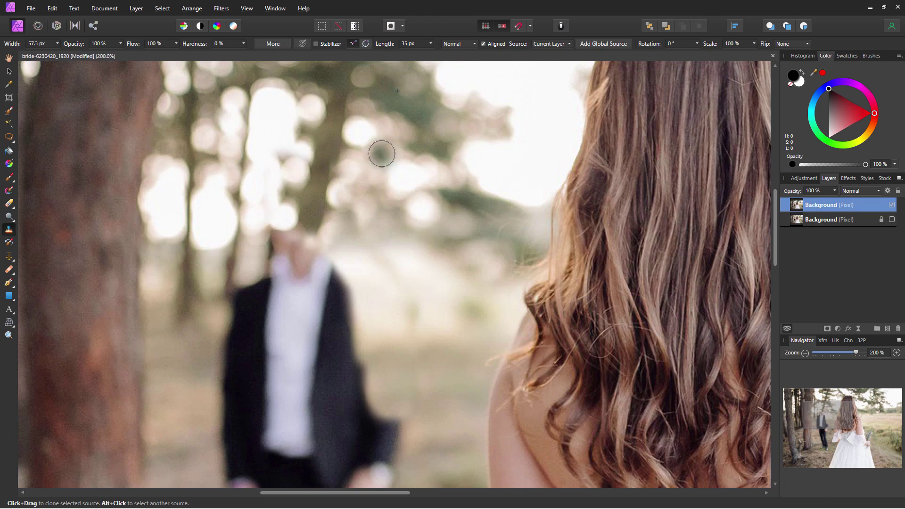
alt+click(283, 146)
alt+click(273, 140)
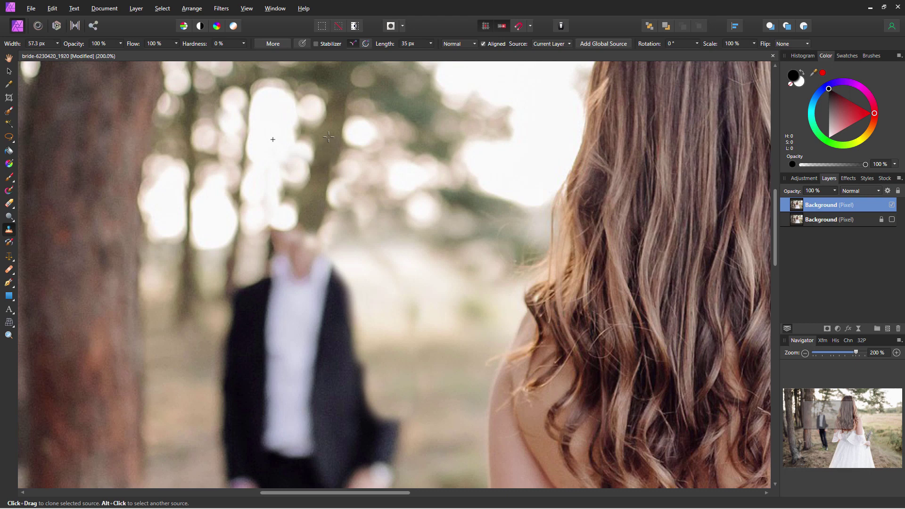
mouse_move(316, 208)
mouse_down()
mouse_move(303, 265)
mouse_move(307, 231)
mouse_move(302, 249)
mouse_move(285, 233)
mouse_move(273, 236)
mouse_move(293, 247)
mouse_move(329, 246)
mouse_move(302, 256)
mouse_move(341, 265)
mouse_move(306, 275)
mouse_move(328, 280)
mouse_move(277, 283)
mouse_move(306, 285)
mouse_move(229, 313)
mouse_move(184, 311)
mouse_move(195, 317)
mouse_move(186, 320)
mouse_move(310, 298)
mouse_move(298, 289)
mouse_move(294, 316)
mouse_move(295, 295)
mouse_move(287, 313)
mouse_up()
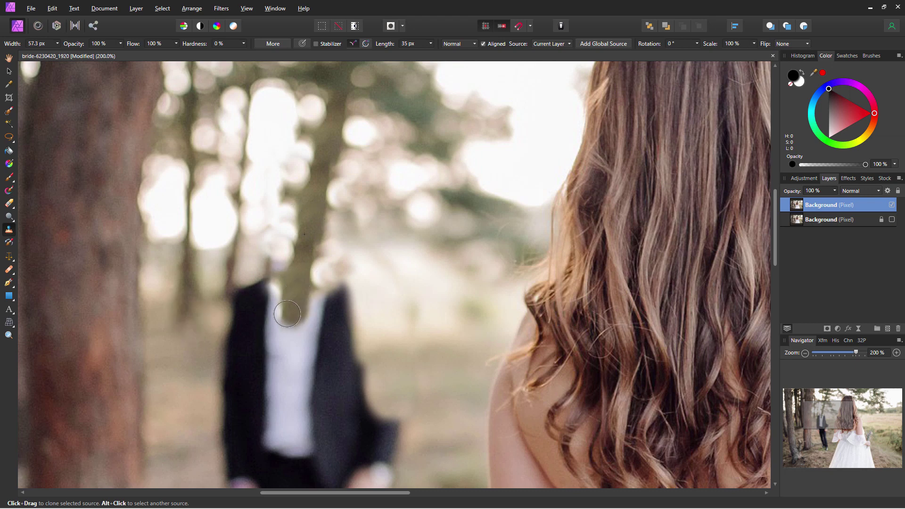
- Clone forest floor and meadow over the man's upper chest and the right side of his jacket
alt+click(187, 313)
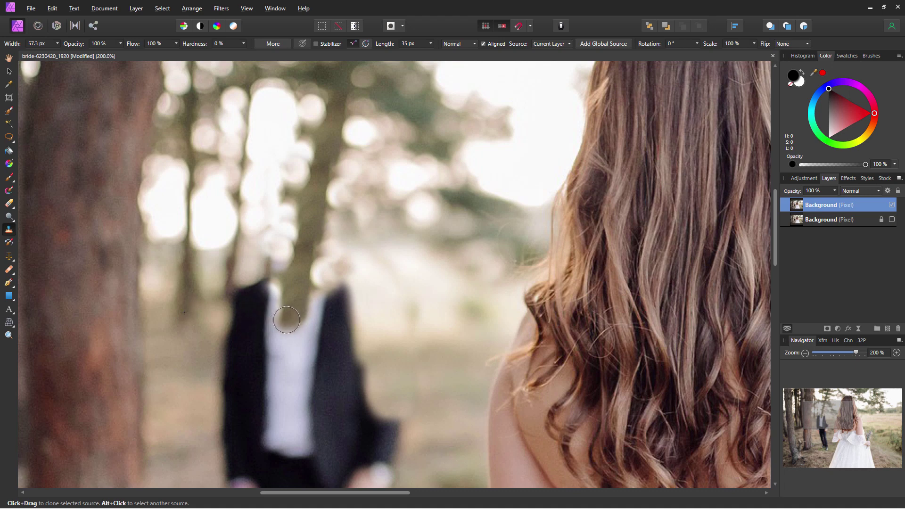
mouse_move(292, 324)
mouse_down()
mouse_move(268, 345)
mouse_move(303, 347)
mouse_move(277, 316)
mouse_move(273, 289)
mouse_move(255, 303)
mouse_up()
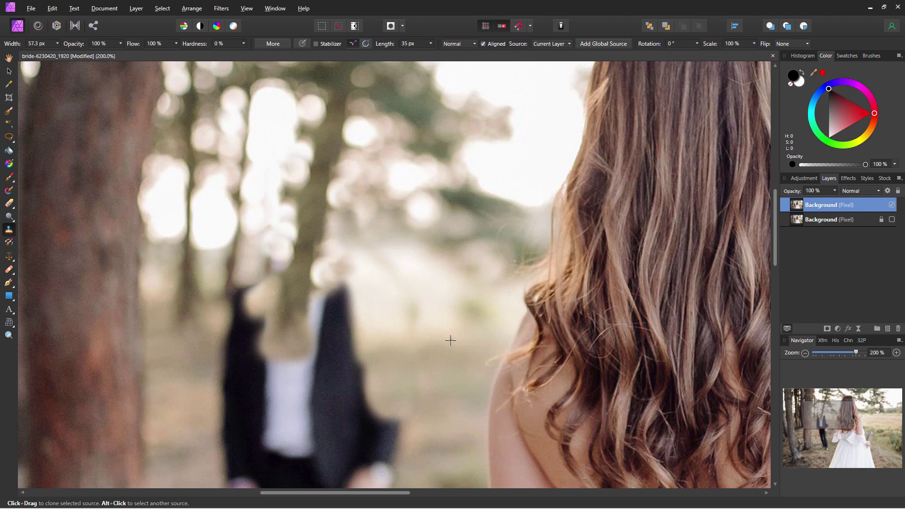
mouse_move(371, 344)
mouse_down()
mouse_move(323, 335)
mouse_move(347, 324)
mouse_move(329, 314)
mouse_move(345, 283)
mouse_move(328, 314)
mouse_move(347, 312)
mouse_move(360, 381)
mouse_move(350, 347)
mouse_move(336, 374)
mouse_move(328, 359)
mouse_move(305, 368)
mouse_move(327, 371)
mouse_move(322, 383)
mouse_move(323, 355)
mouse_move(314, 388)
mouse_move(360, 382)
mouse_move(319, 399)
mouse_move(320, 411)
mouse_move(351, 386)
mouse_move(322, 385)
mouse_move(361, 385)
mouse_up()
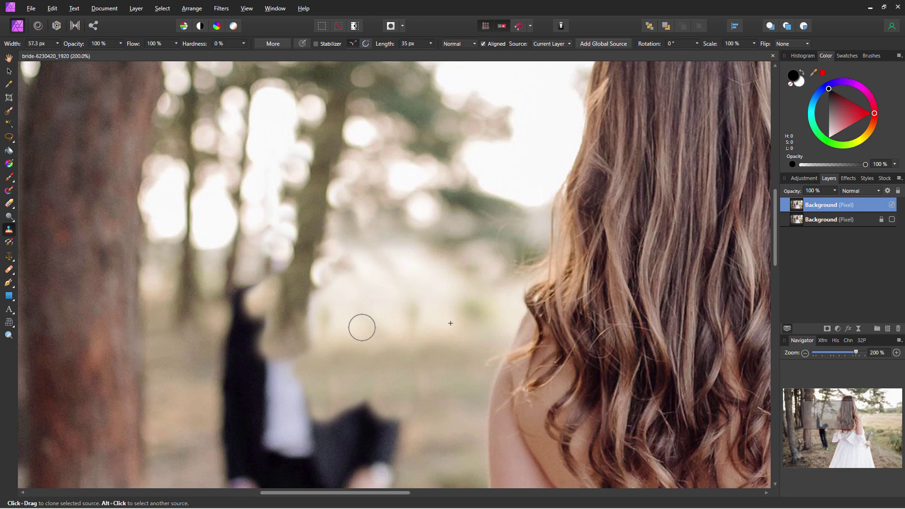
- Clone nearby trunk base and ground over the man's left-hand shoulder and upper jacket in the photo
key(space)
mouse_move(358, 335)
mouse_down()
mouse_move(377, 307)
mouse_move(378, 222)
mouse_move(361, 169)
mouse_up()
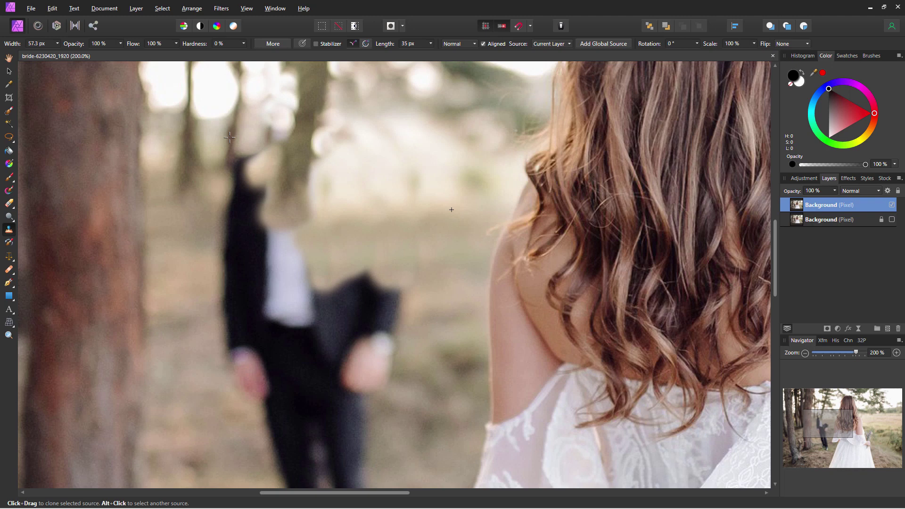
alt+click(230, 136)
mouse_move(235, 160)
mouse_down()
mouse_move(226, 177)
mouse_move(244, 158)
mouse_move(240, 166)
mouse_move(264, 160)
mouse_move(235, 179)
mouse_move(225, 228)
mouse_move(252, 187)
mouse_move(241, 190)
mouse_move(262, 198)
mouse_move(242, 230)
mouse_up()
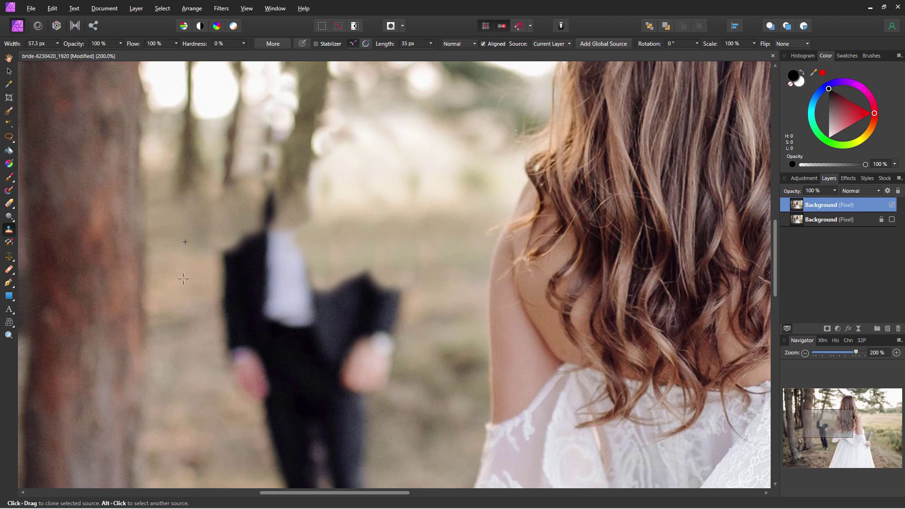
mouse_move(226, 279)
mouse_down()
mouse_move(235, 240)
mouse_move(254, 248)
mouse_move(268, 202)
mouse_up()
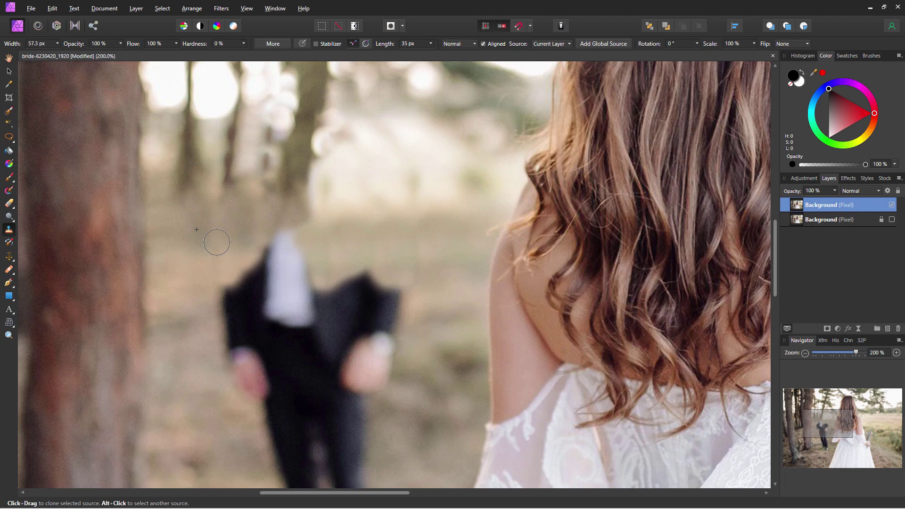
- Clone the ground beside the man over his remaining shirt, left-hand sleeve, hand and waist
alt+click(180, 324)
mouse_move(212, 318)
mouse_down()
mouse_move(226, 297)
mouse_move(220, 321)
mouse_move(233, 293)
mouse_move(262, 271)
mouse_move(274, 234)
mouse_move(253, 297)
mouse_move(270, 300)
mouse_move(254, 294)
mouse_move(235, 313)
mouse_move(281, 292)
mouse_move(278, 280)
mouse_move(300, 271)
mouse_move(301, 238)
mouse_up()
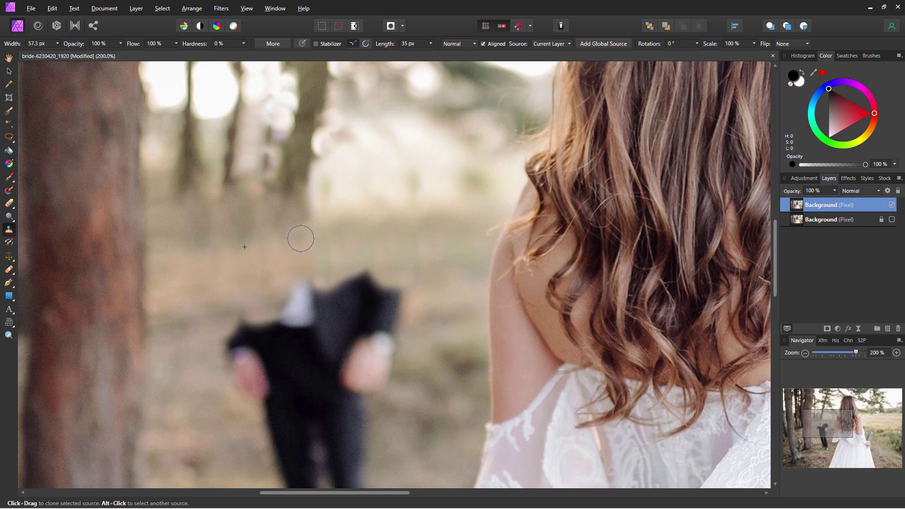
alt+click(196, 318)
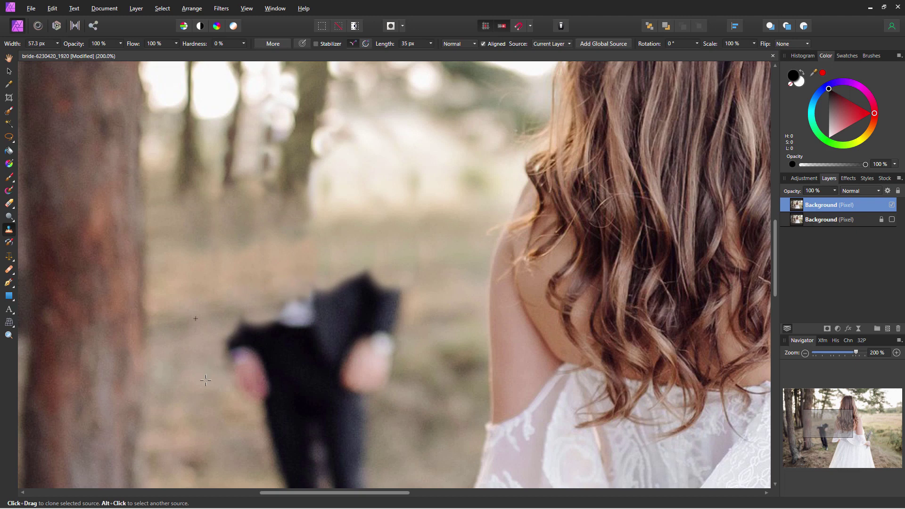
mouse_move(236, 379)
mouse_down()
mouse_move(225, 357)
mouse_move(244, 349)
mouse_move(245, 323)
mouse_move(267, 368)
mouse_move(264, 361)
mouse_move(261, 401)
mouse_move(281, 372)
mouse_move(277, 343)
mouse_move(293, 345)
mouse_move(219, 415)
mouse_move(305, 368)
mouse_move(285, 346)
mouse_move(307, 309)
mouse_up()
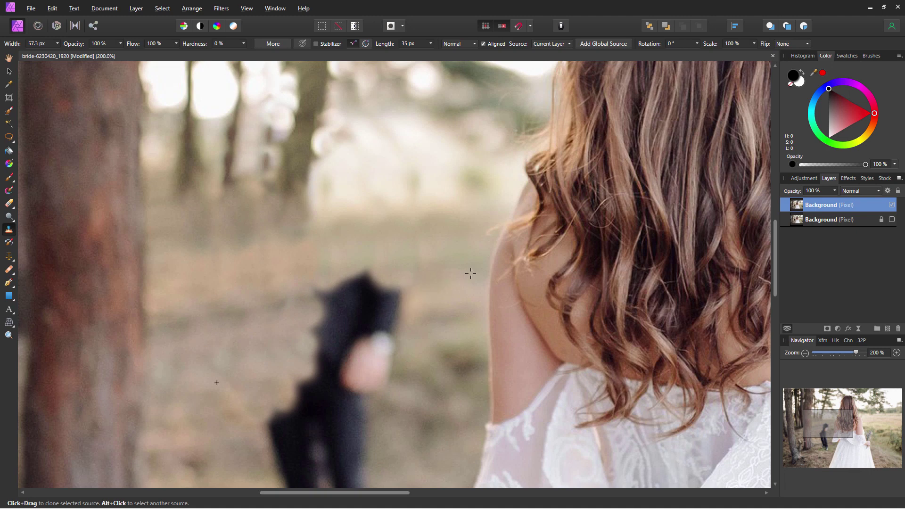
- Clone ground over the remaining right-hand elbow and sleeve, undo the faulty stroke, and save the document
mouse_move(383, 285)
mouse_down()
mouse_move(398, 283)
mouse_move(372, 283)
mouse_up()
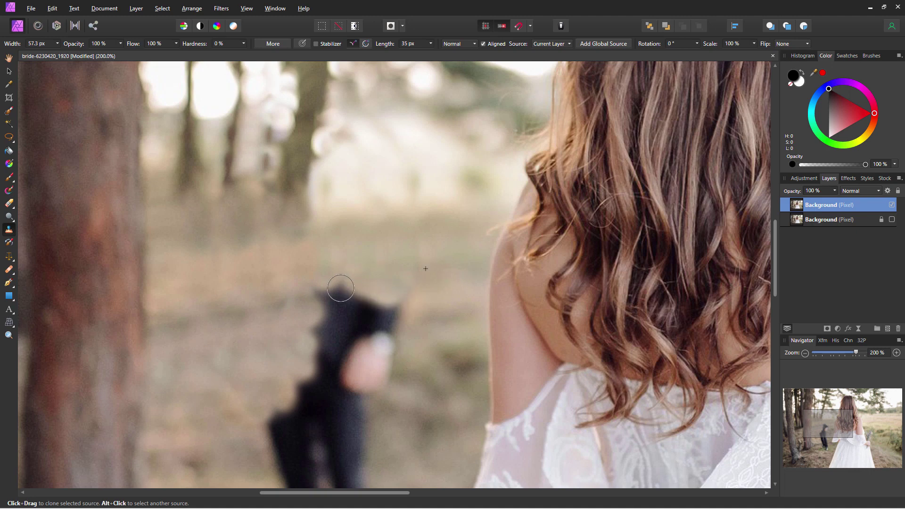
mouse_move(341, 288)
mouse_down()
mouse_move(309, 293)
mouse_move(354, 272)
mouse_move(385, 292)
mouse_up()
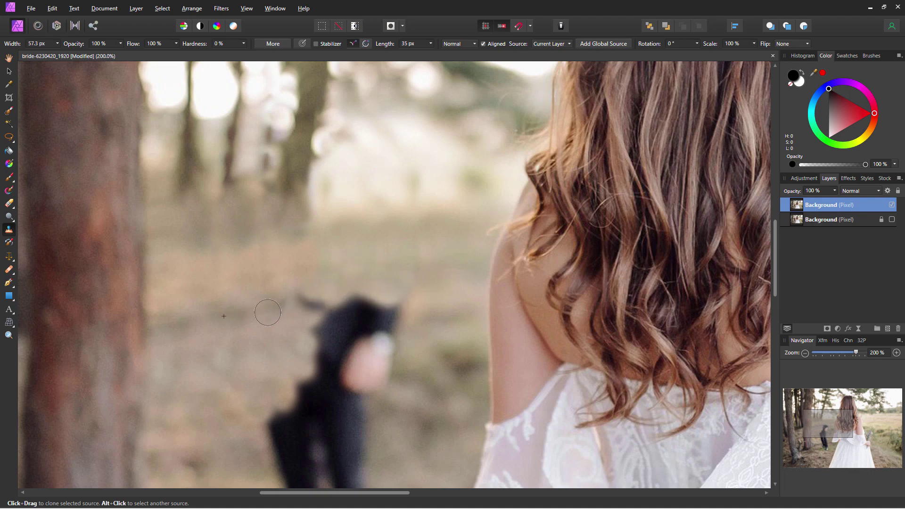
mouse_move(267, 313)
mouse_down()
mouse_move(316, 304)
mouse_move(325, 325)
mouse_move(338, 323)
mouse_move(360, 300)
mouse_move(290, 310)
mouse_up()
alt+click(217, 343)
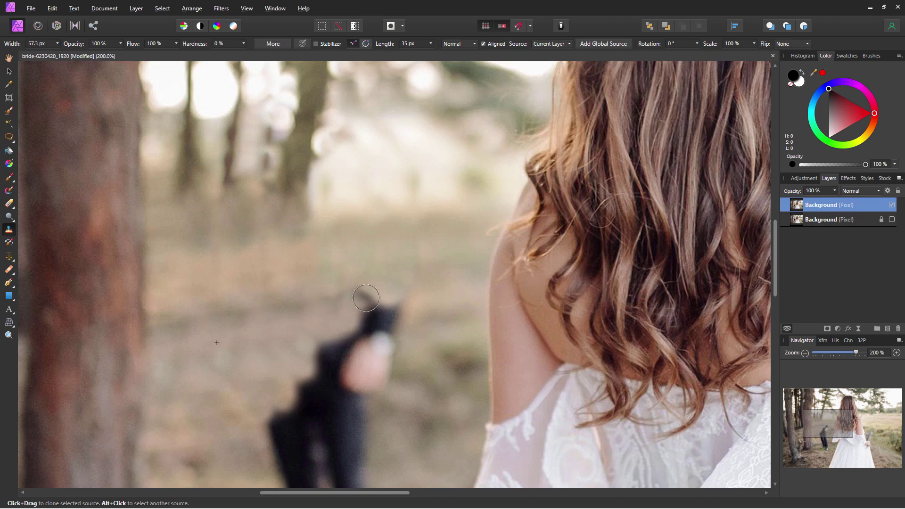
mouse_move(355, 295)
mouse_down()
mouse_move(337, 302)
mouse_move(381, 314)
mouse_move(403, 304)
mouse_move(377, 297)
mouse_move(393, 315)
mouse_move(364, 328)
mouse_move(385, 344)
mouse_move(362, 372)
mouse_up()
key(ctrl+z)
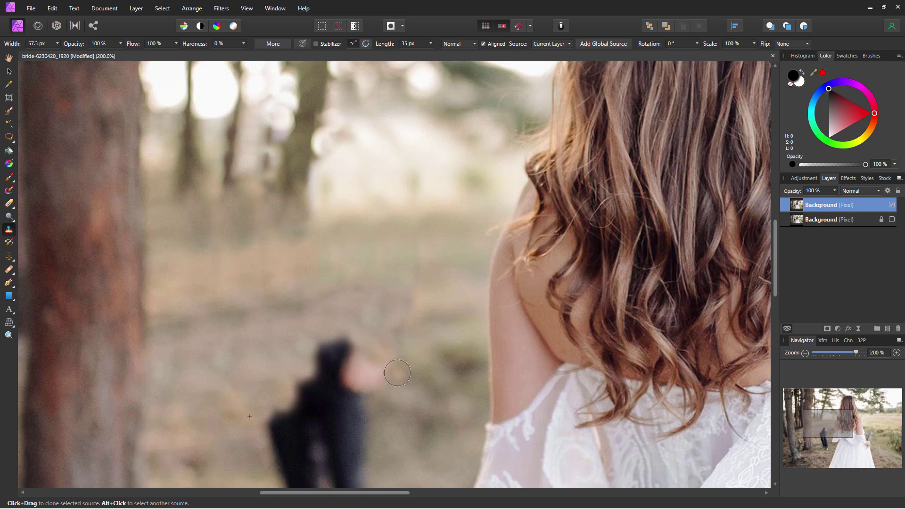
key(ctrl+s)
- Undo the stray stroke near the feet and clone forest floor over the man's remaining hand, legs and shoes
key(space)
mouse_move(419, 387)
mouse_down()
mouse_move(420, 349)
mouse_move(372, 193)
mouse_move(345, 169)
mouse_move(313, 188)
mouse_move(331, 167)
mouse_move(330, 150)
mouse_move(302, 163)
mouse_move(289, 159)
mouse_move(314, 239)
mouse_move(287, 246)
mouse_move(289, 191)
mouse_move(274, 152)
mouse_move(268, 212)
mouse_move(280, 266)
mouse_move(290, 301)
mouse_move(318, 273)
mouse_move(301, 318)
mouse_move(312, 312)
mouse_move(319, 337)
mouse_move(308, 355)
mouse_move(313, 367)
mouse_move(324, 357)
mouse_move(321, 390)
mouse_move(332, 394)
mouse_move(314, 362)
mouse_move(302, 424)
mouse_move(328, 431)
mouse_move(334, 416)
mouse_move(321, 431)
mouse_move(350, 425)
mouse_move(333, 366)
mouse_move(303, 384)
mouse_move(317, 395)
mouse_move(335, 371)
mouse_move(288, 401)
mouse_move(335, 393)
mouse_up()
alt+click(395, 164)
key(space)
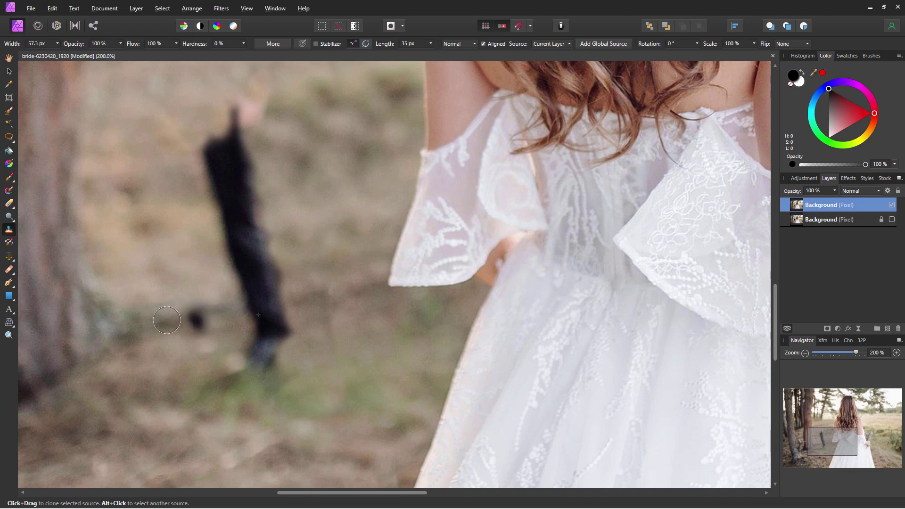
key(ctrl+z)
alt+click(180, 322)
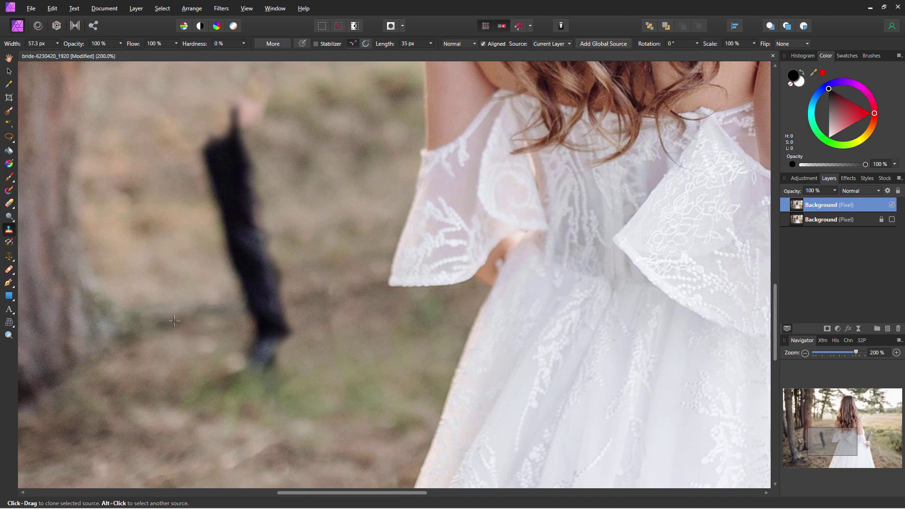
mouse_move(209, 321)
mouse_down()
mouse_move(280, 307)
mouse_move(246, 329)
mouse_move(278, 345)
mouse_move(240, 376)
mouse_move(275, 368)
mouse_move(292, 336)
mouse_move(251, 283)
mouse_move(249, 264)
mouse_move(233, 279)
mouse_move(273, 249)
mouse_move(239, 224)
mouse_move(220, 233)
mouse_move(231, 232)
mouse_move(250, 200)
mouse_move(236, 184)
mouse_move(218, 184)
mouse_move(213, 220)
mouse_move(206, 149)
mouse_move(257, 121)
mouse_move(231, 143)
mouse_move(228, 167)
mouse_move(249, 175)
mouse_move(254, 149)
mouse_up()
- Try cloning a touch-up onto the ground beside the large tree trunk
scroll(255, 283, up, 6)
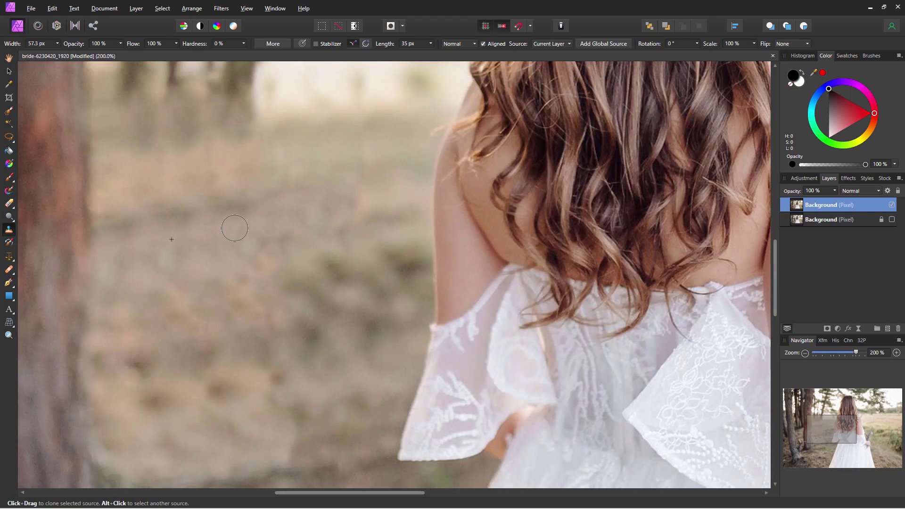
scroll(235, 228, up, 3)
drag(136, 277, 111, 297)
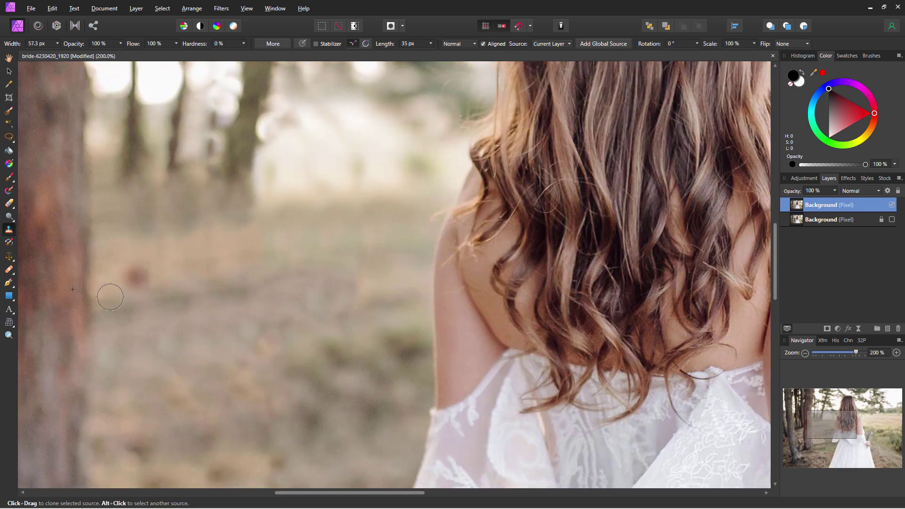
- Return to the Clone Brush with the bride's upper body and surrounding trees in view, and save the document
click(9, 335)
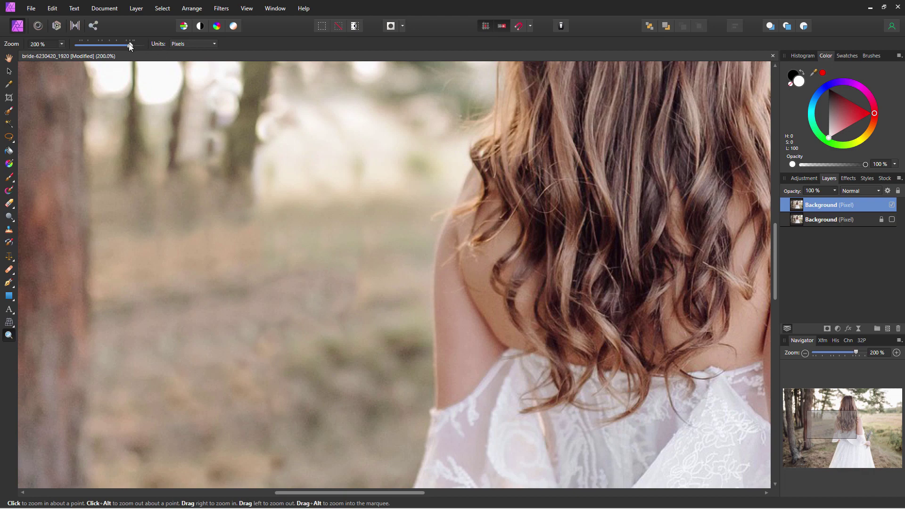
drag(129, 43, 112, 49)
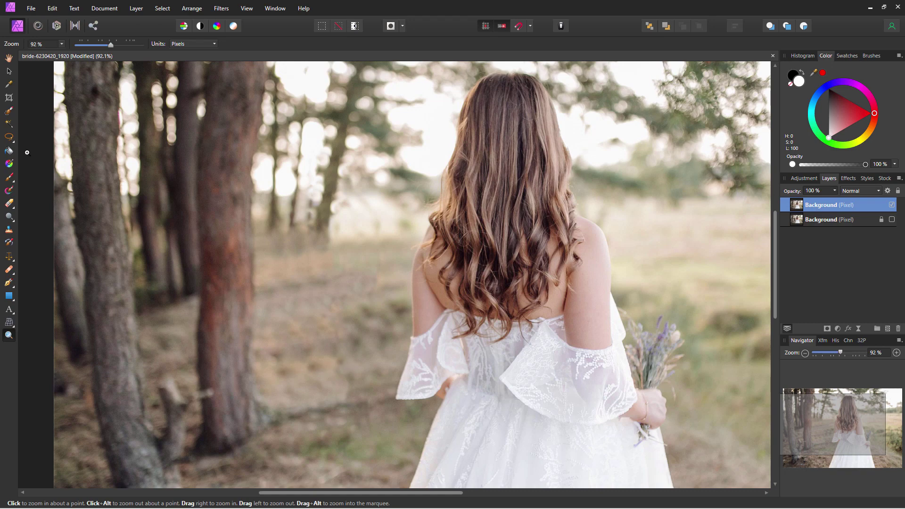
click(9, 230)
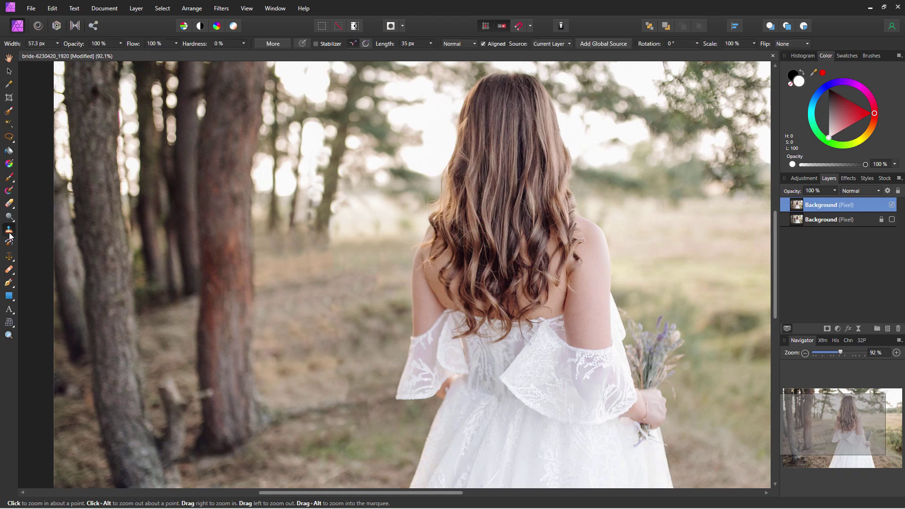
key(ctrl+s)
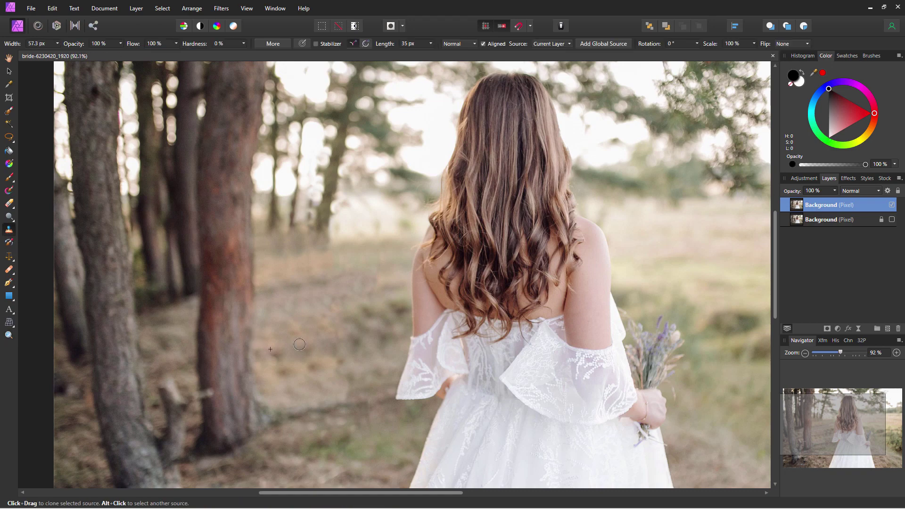
- Clone nearby forest floor over the uneven patches between the large reddish trunk and the bride's sleeve
key(space)
mouse_move(313, 370)
mouse_down()
mouse_move(317, 409)
mouse_move(342, 364)
mouse_move(319, 362)
mouse_move(329, 371)
mouse_move(316, 375)
mouse_move(354, 377)
mouse_move(340, 390)
mouse_move(347, 397)
mouse_move(333, 395)
mouse_move(325, 358)
mouse_up()
alt+click(366, 331)
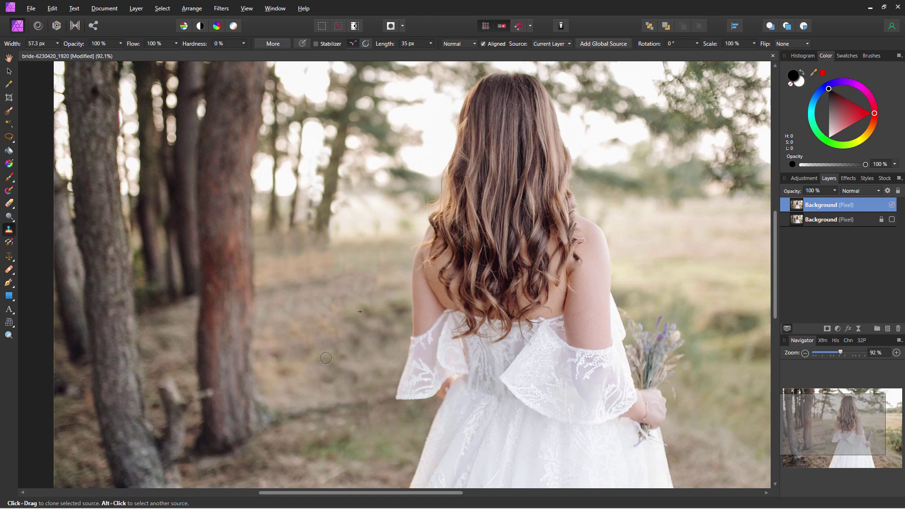
alt+click(309, 329)
alt+click(293, 452)
mouse_move(307, 356)
mouse_down()
mouse_move(283, 354)
mouse_move(311, 334)
mouse_move(347, 334)
mouse_move(311, 359)
mouse_move(309, 377)
mouse_move(330, 375)
mouse_move(256, 361)
mouse_move(278, 364)
mouse_move(261, 354)
mouse_move(264, 363)
mouse_up()
- Clone ground along the reddish trunk's edge facing the bride, and blend the grassy patch between trunk and arm
alt+click(276, 376)
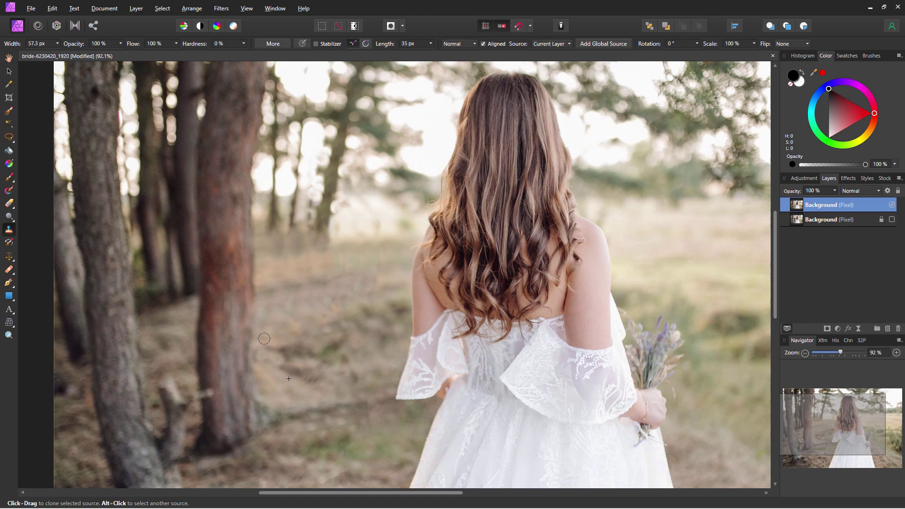
mouse_move(258, 315)
mouse_down()
mouse_move(263, 372)
mouse_move(263, 304)
mouse_up()
key(space)
mouse_move(255, 344)
mouse_down()
mouse_move(252, 321)
mouse_move(255, 386)
mouse_up()
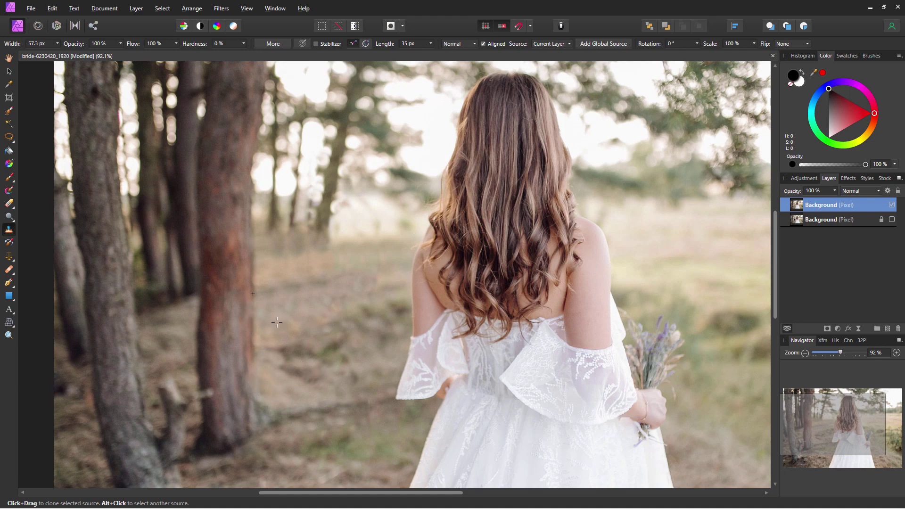
alt+click(254, 291)
mouse_move(322, 319)
mouse_down()
mouse_move(302, 319)
mouse_move(334, 297)
mouse_move(319, 294)
mouse_move(283, 320)
mouse_up()
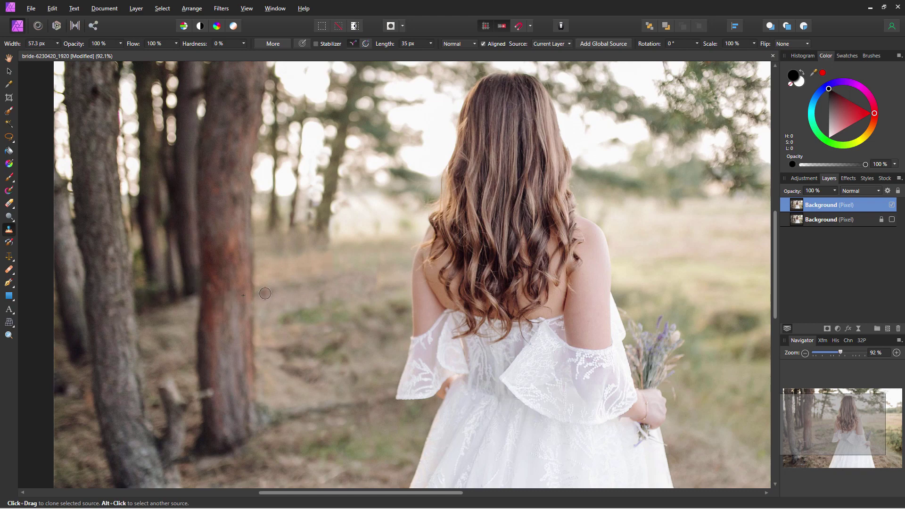
- Fit the whole photo in view and clone a touch-up onto the field edge below the distant trees
key(ctrl+0)
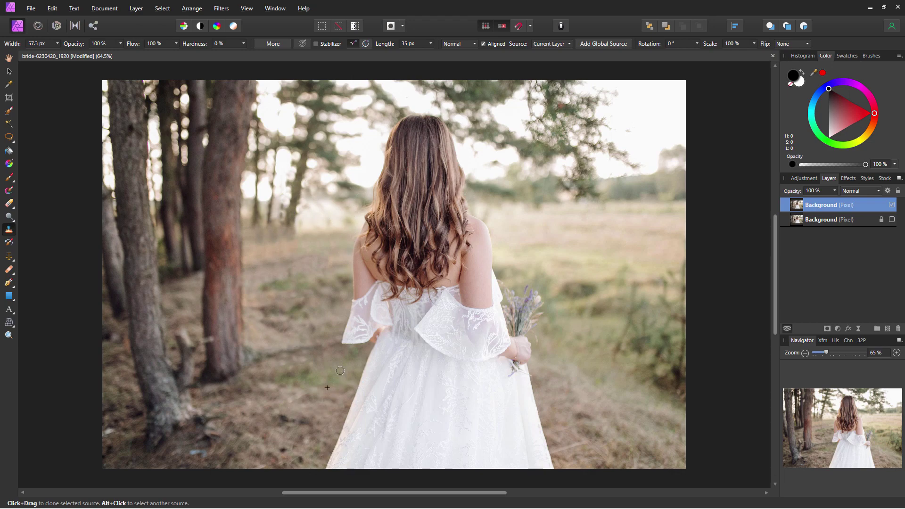
alt+click(277, 297)
click(306, 220)
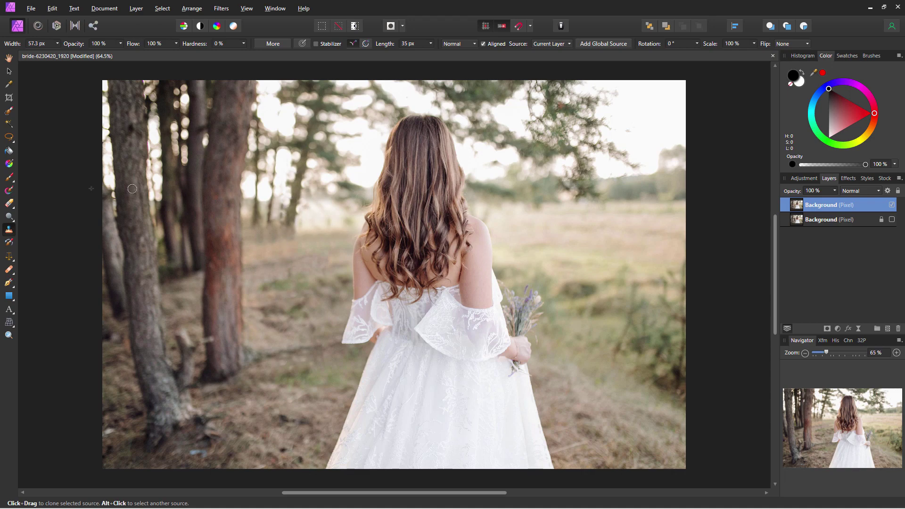